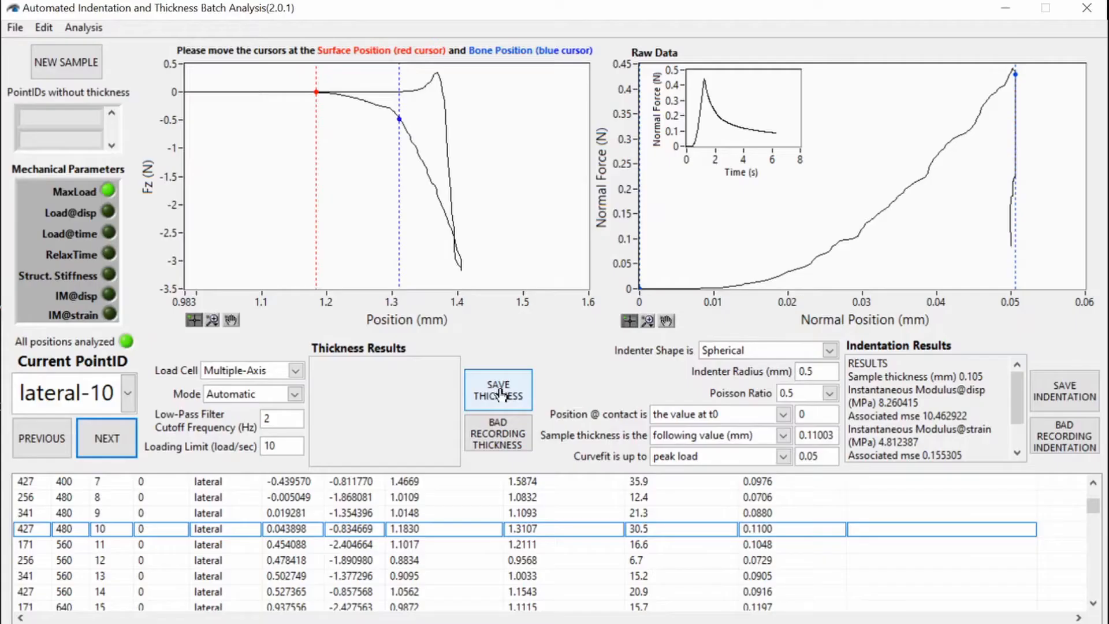
Step: Save the thickness and indentation results for five consecutive points, from lateral-10 through lateral-14
click(500, 393)
click(1062, 391)
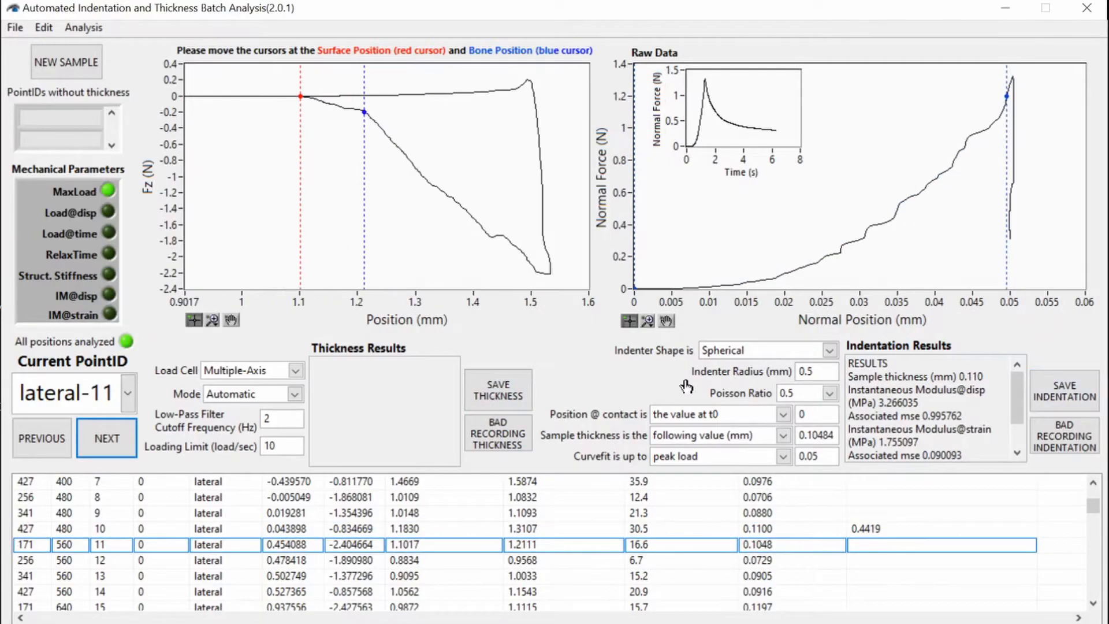
click(522, 393)
click(1062, 393)
click(500, 390)
click(1063, 393)
click(499, 392)
click(1063, 392)
click(498, 391)
click(1064, 392)
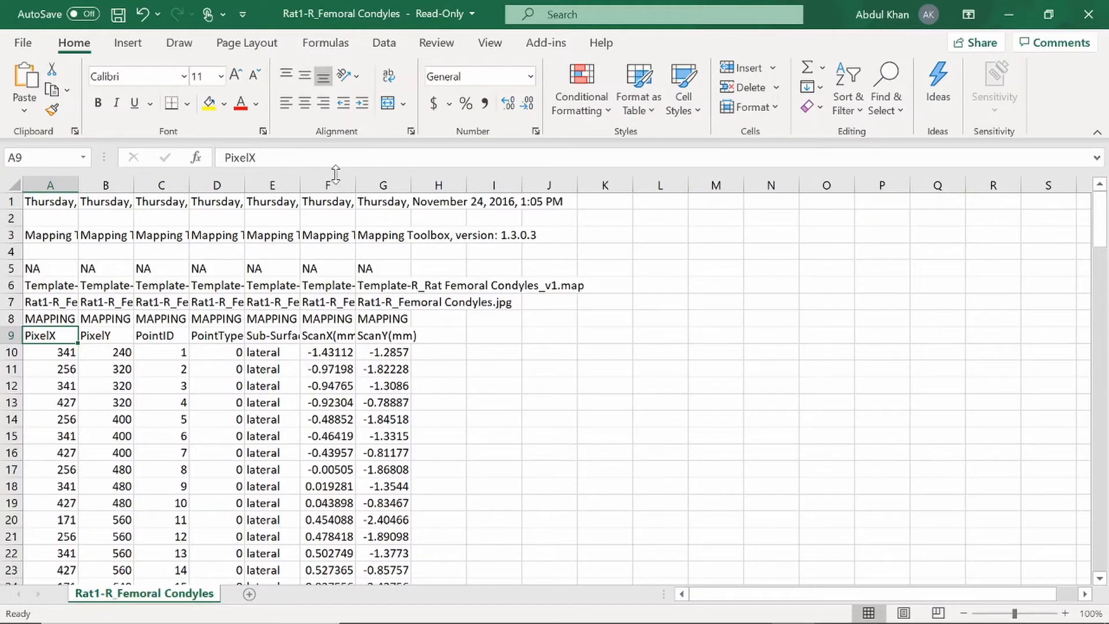
Step: In Excel, review the mapping file's row 9 headers from PixelX through ScanY(mm)
key(Right)
key(Right)
key(Right)
key(Right)
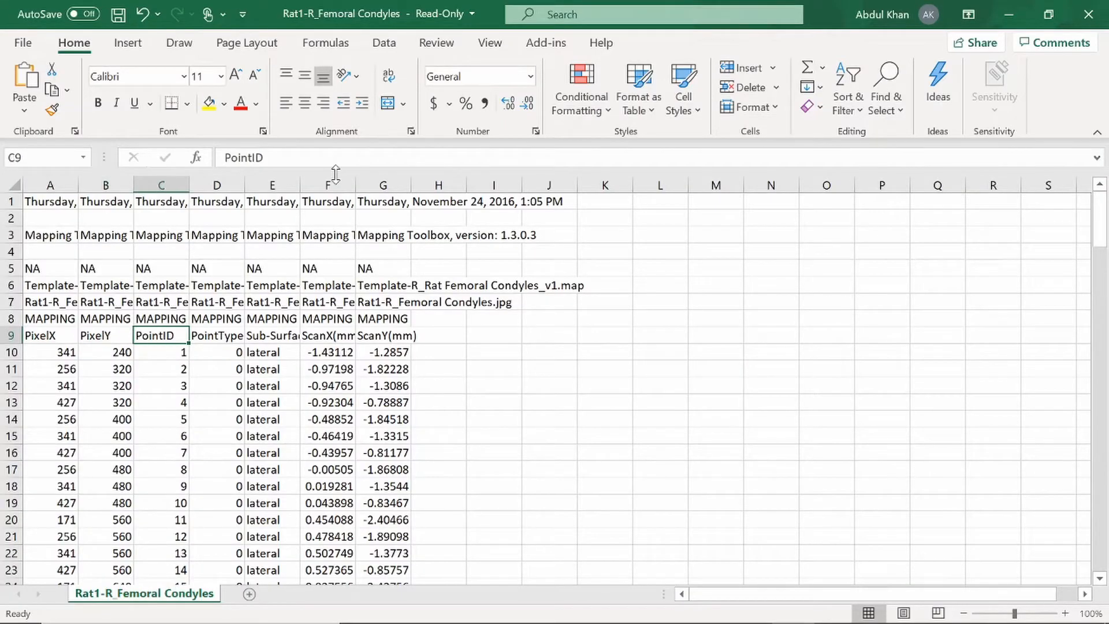
key(Right)
key(Right)
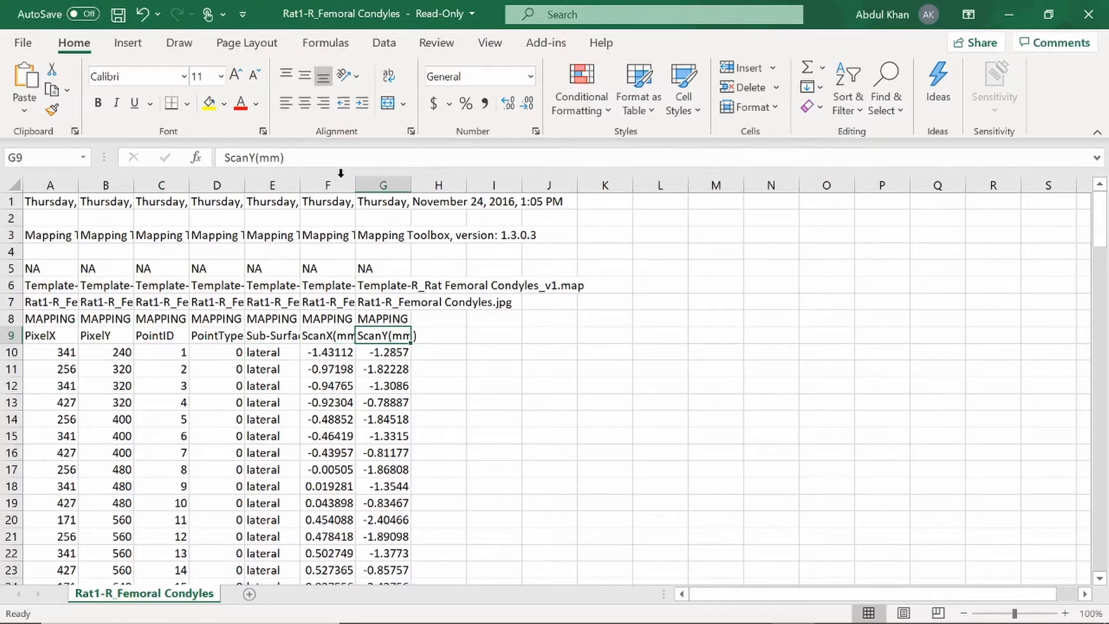
Step: Switch to Notepad and look through the Rat1-R_Femoral Condyles indentation text file alongside the needle penetration file
key(alt+Tab)
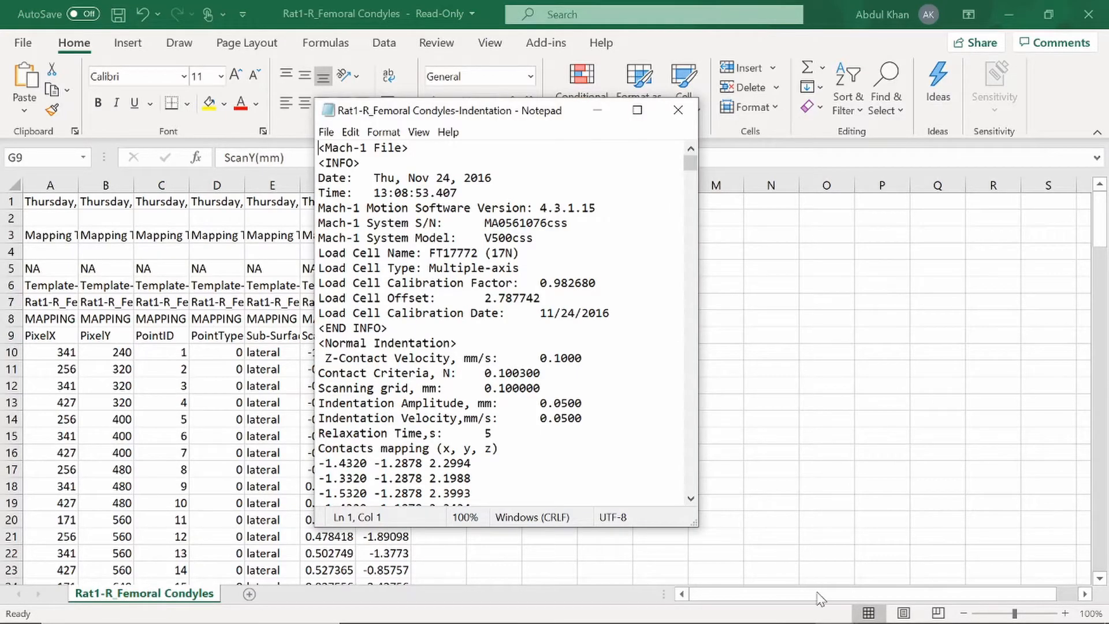
click(841, 553)
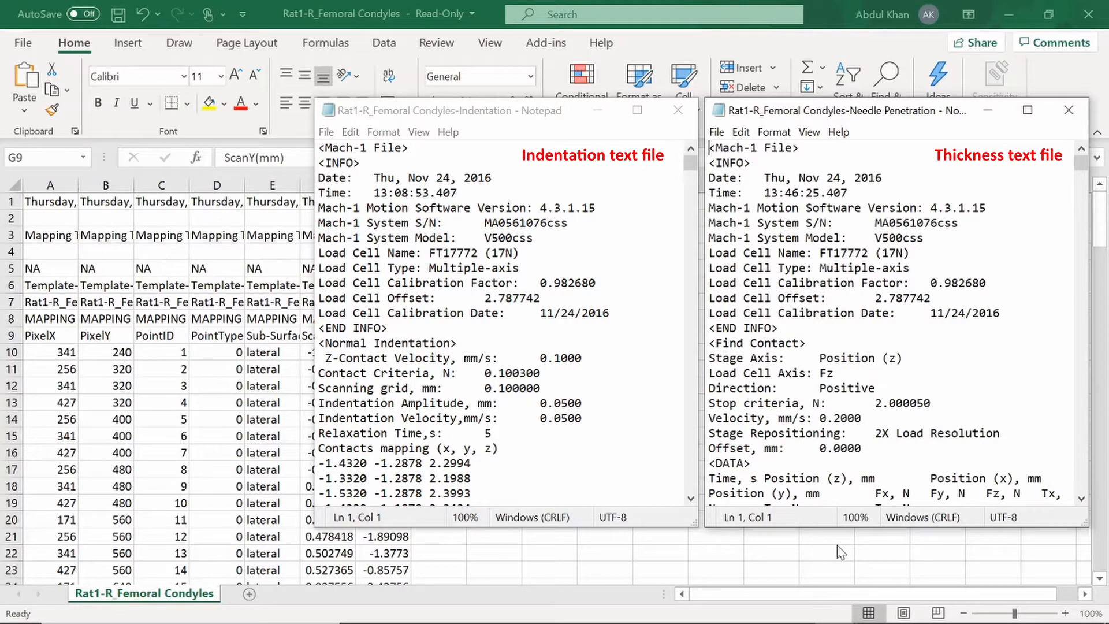
scroll(696, 268, down, 6)
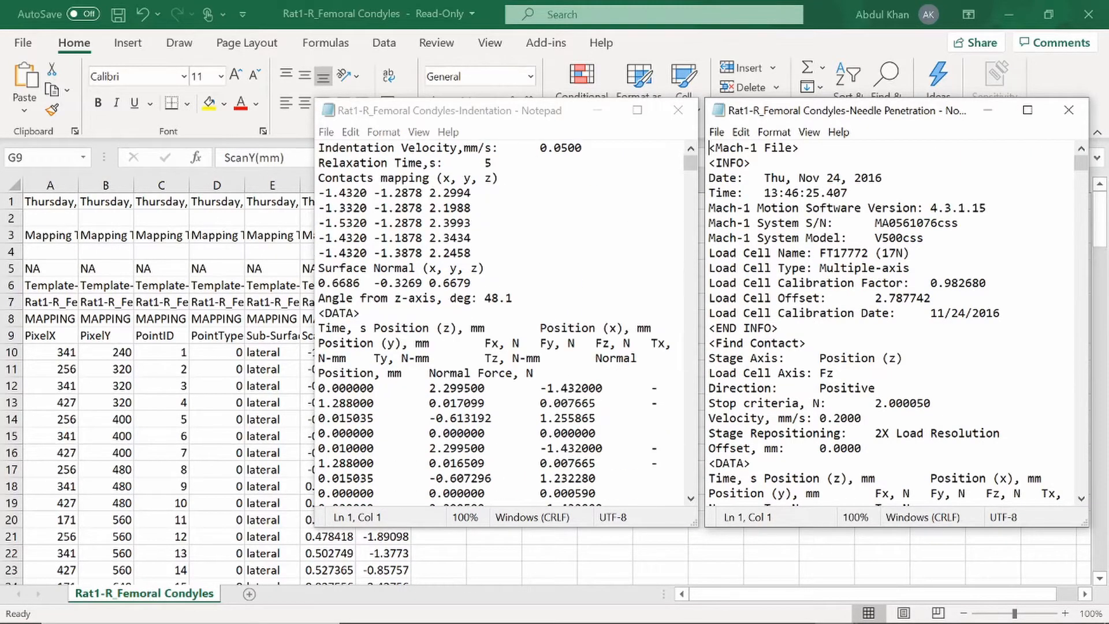
scroll(493, 319, down, 8)
scroll(494, 319, up, 15)
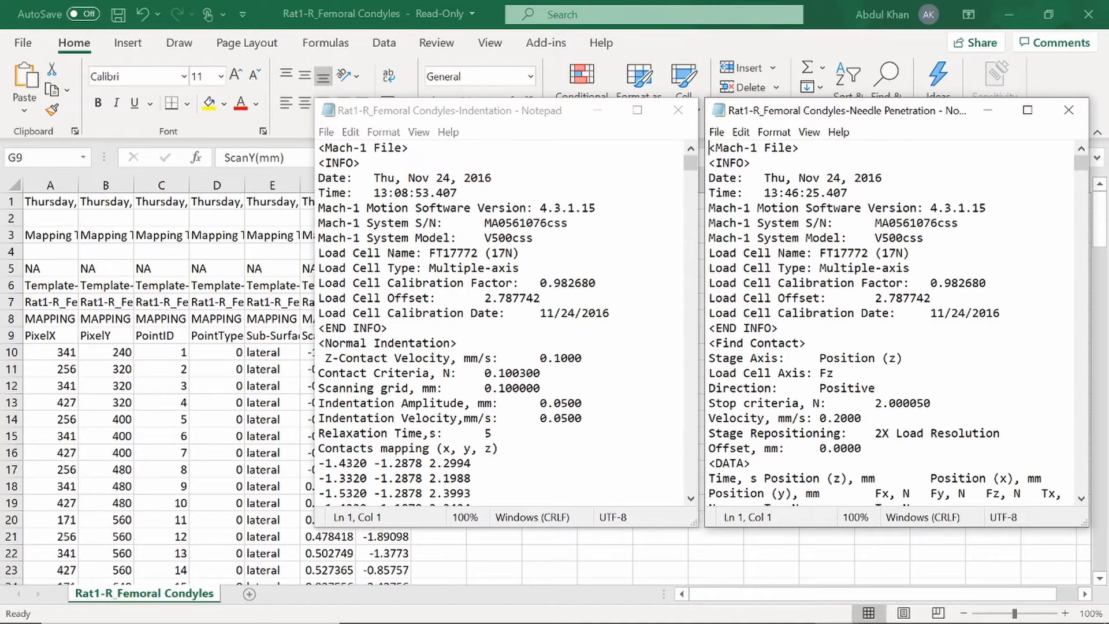
scroll(884, 323, down, 10)
scroll(884, 324, up, 10)
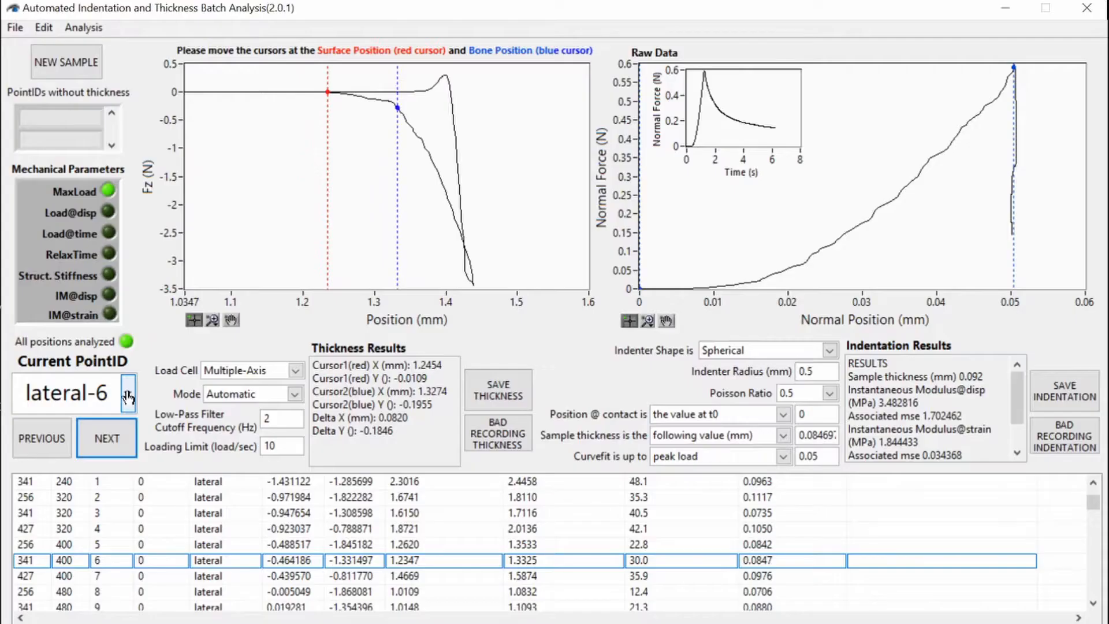
Step: For lateral-6 in the batch analysis program, move the surface cursor to about 1.24 mm and the bone cursor back to the slope change
click(211, 319)
click(237, 333)
drag(306, 75, 445, 164)
drag(260, 93, 532, 234)
click(194, 319)
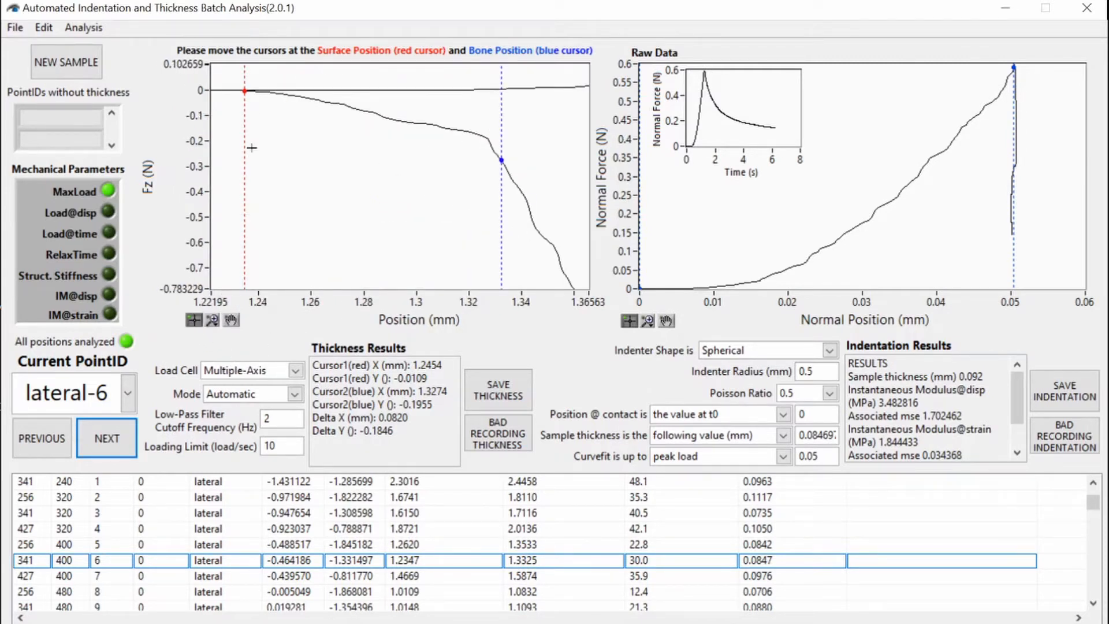
drag(245, 92, 259, 102)
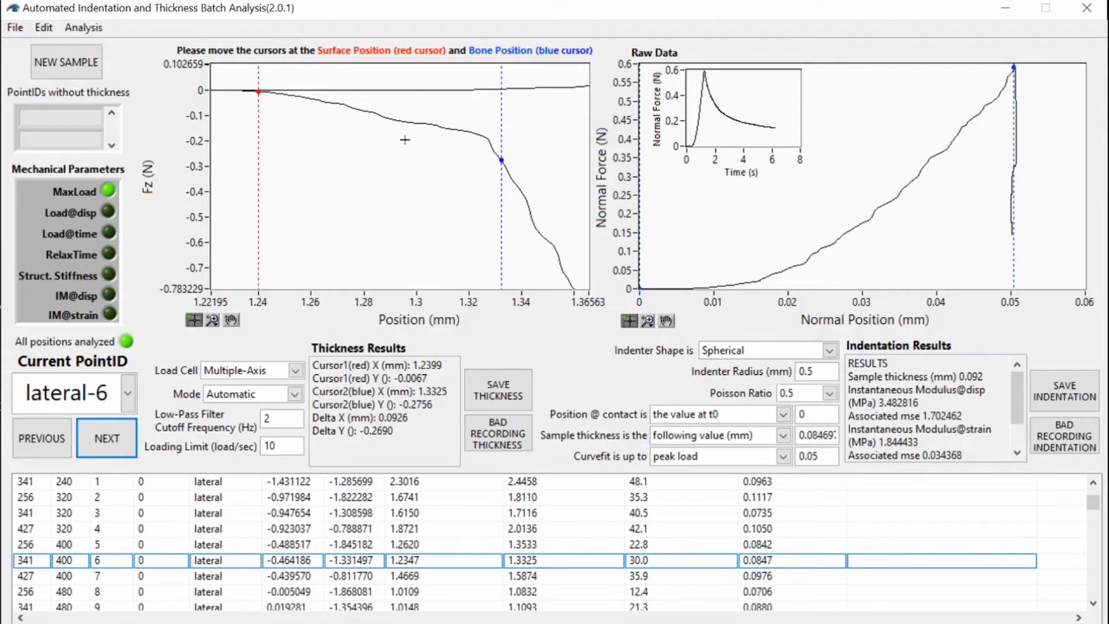
drag(501, 166, 490, 170)
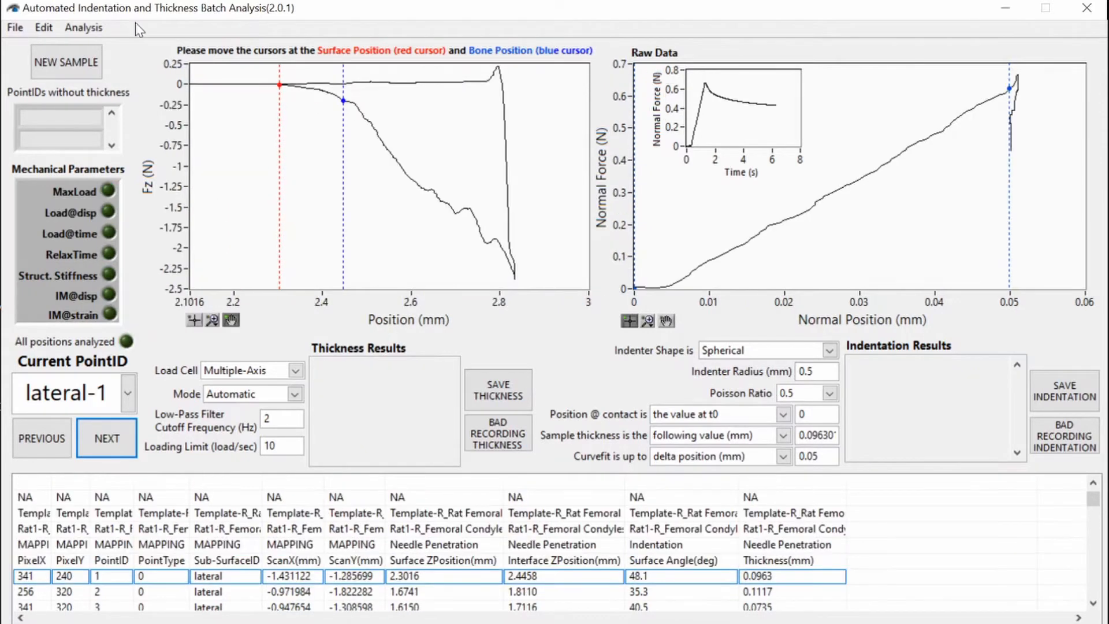
Step: Start a new sample and import the mapping file Rat1-R_Femoral Condyles.map from the Demo Data folder
click(64, 64)
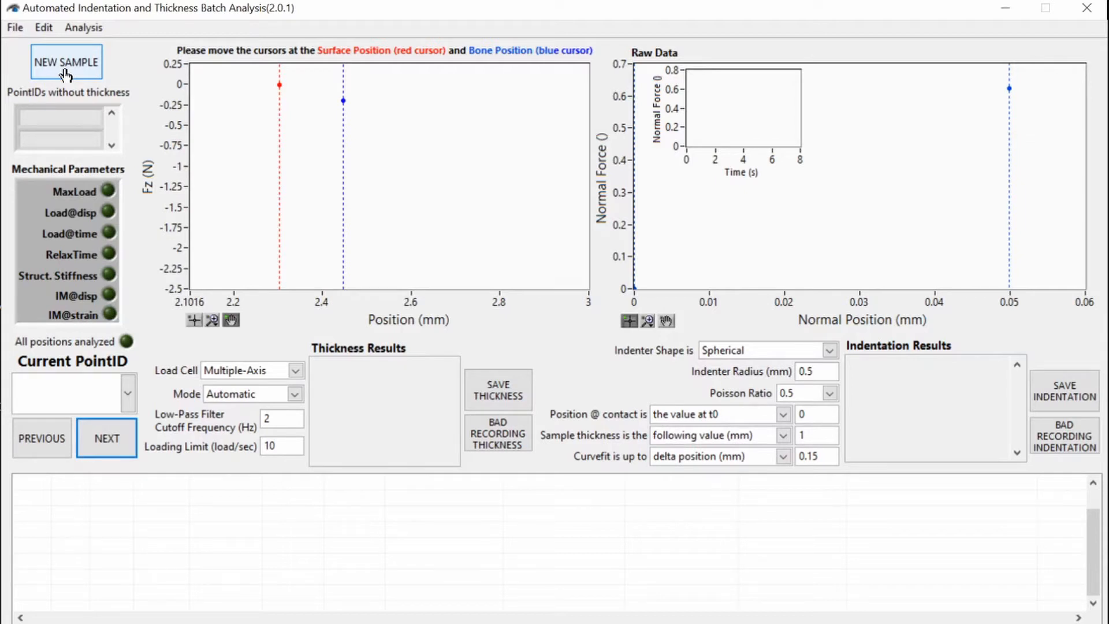
click(15, 27)
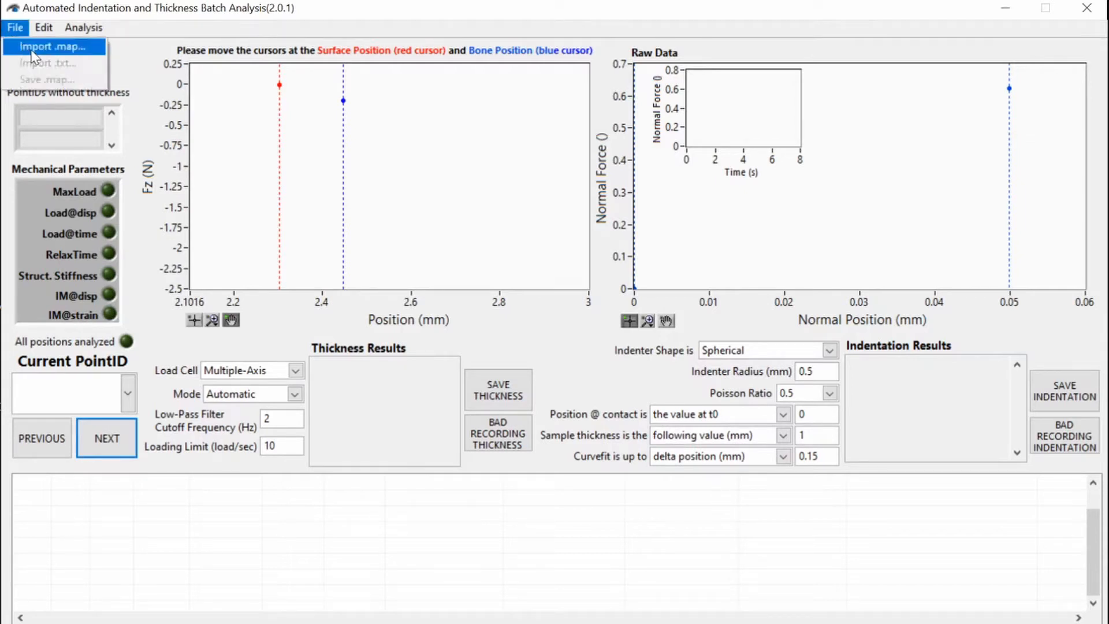
click(32, 52)
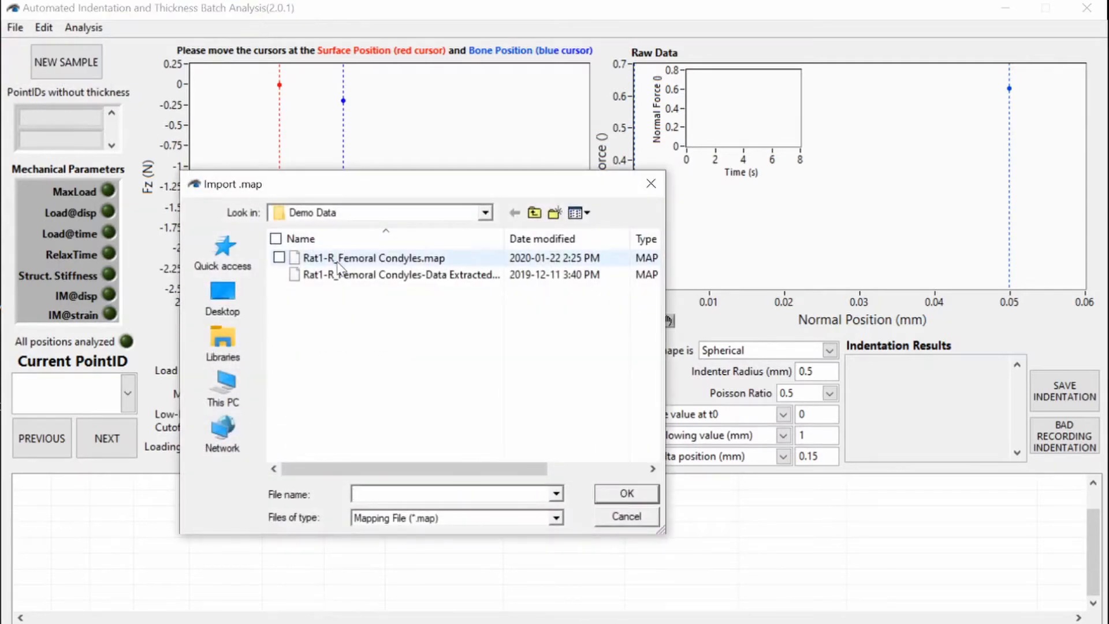
click(339, 260)
click(618, 494)
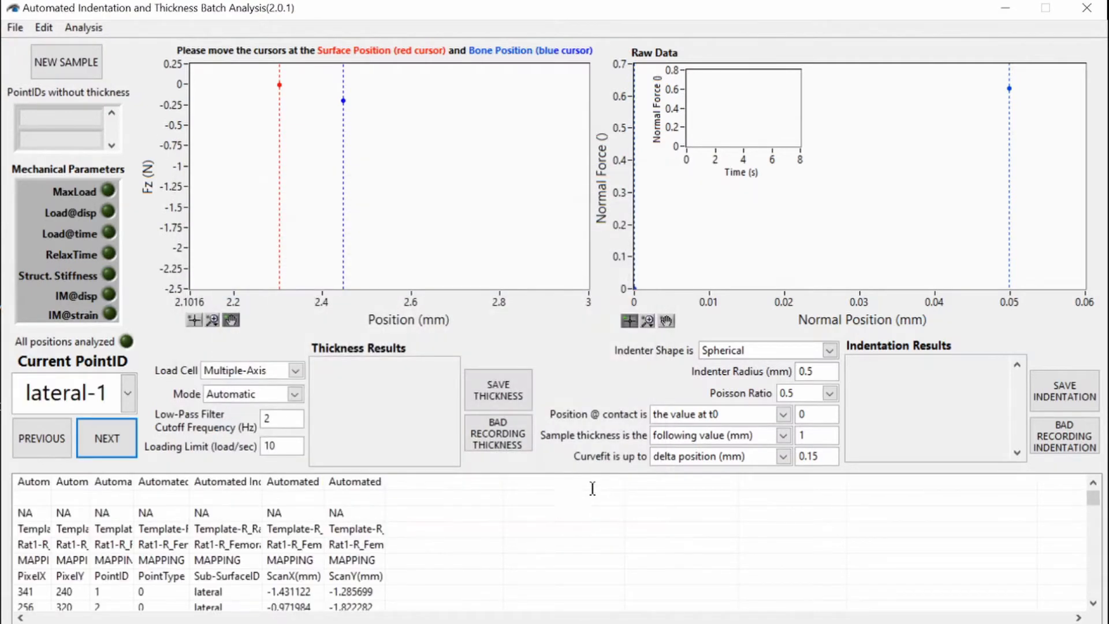
Step: Examine the imported table's column headings, from PixelX through PointType and Sub-SurfaceID to ScanX(mm) and ScanY(mm)
click(67, 574)
click(148, 577)
click(206, 573)
click(277, 576)
click(340, 576)
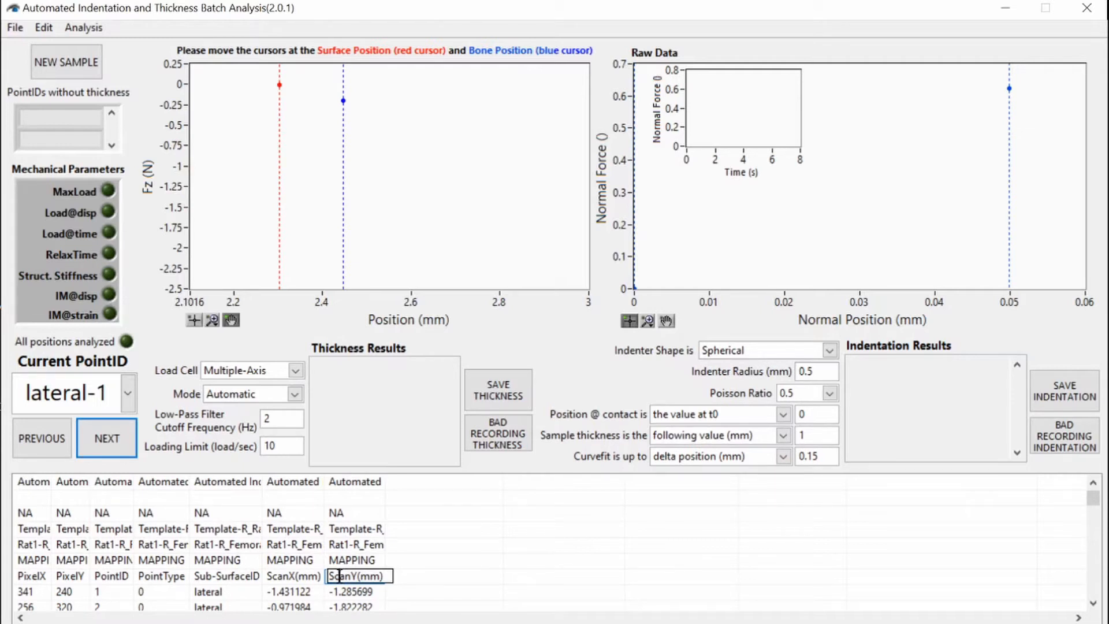
Step: Start a new sample and import the Rat1-R_Femoral Condyles-Data Extracted mapping file
click(44, 56)
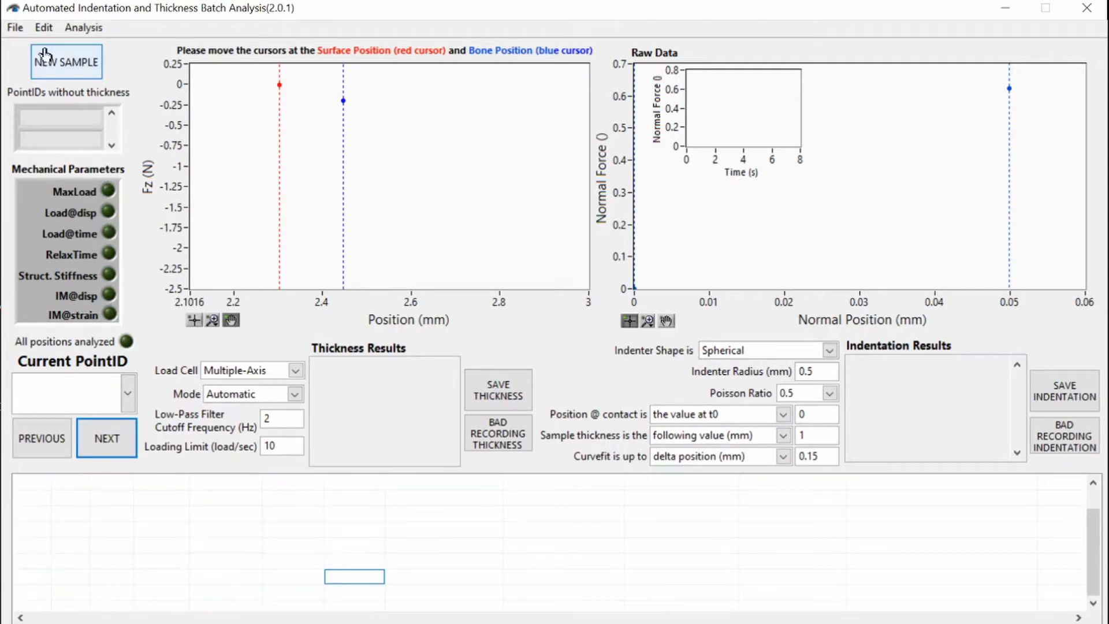
click(15, 27)
click(28, 43)
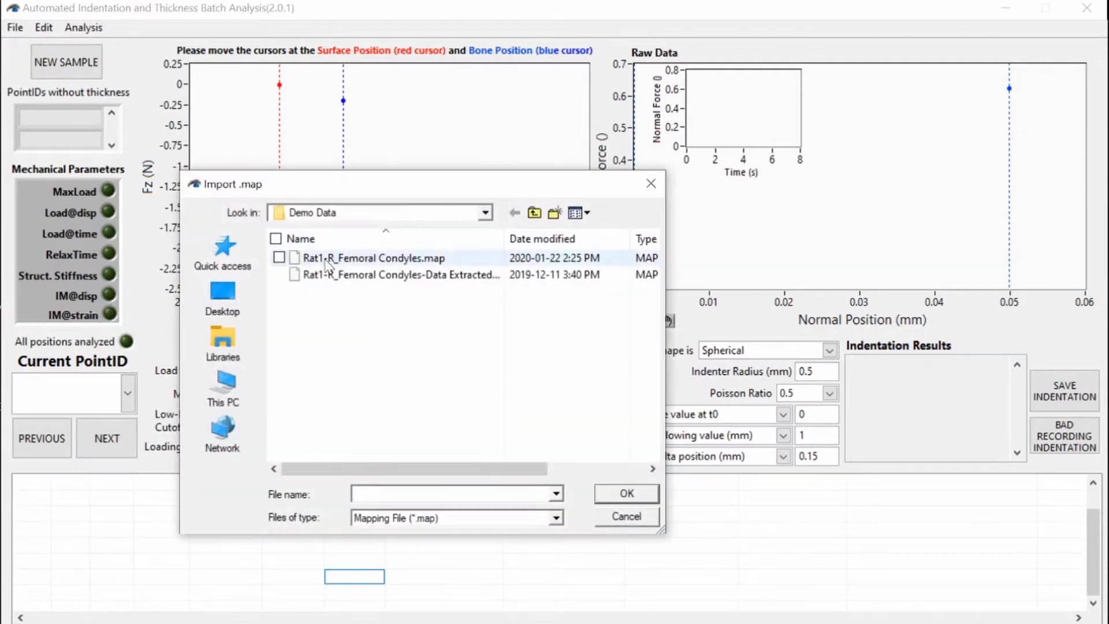
click(331, 275)
click(626, 492)
Step: Examine the extracted columns for surface Z position, interface Z position, surface angle and thickness
click(470, 576)
click(547, 574)
click(680, 578)
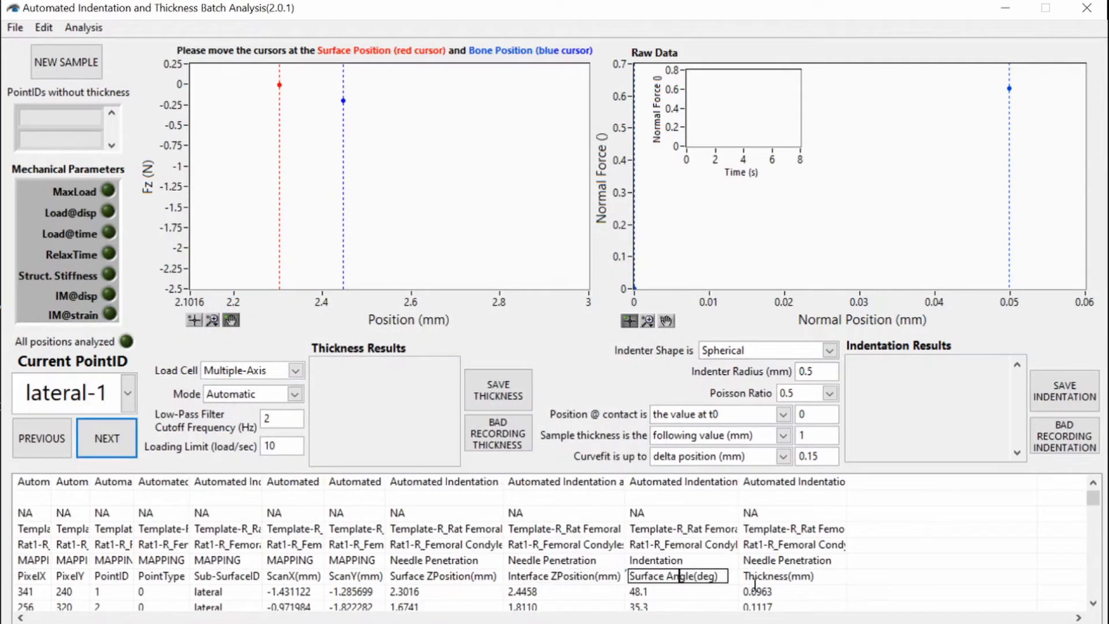
click(823, 576)
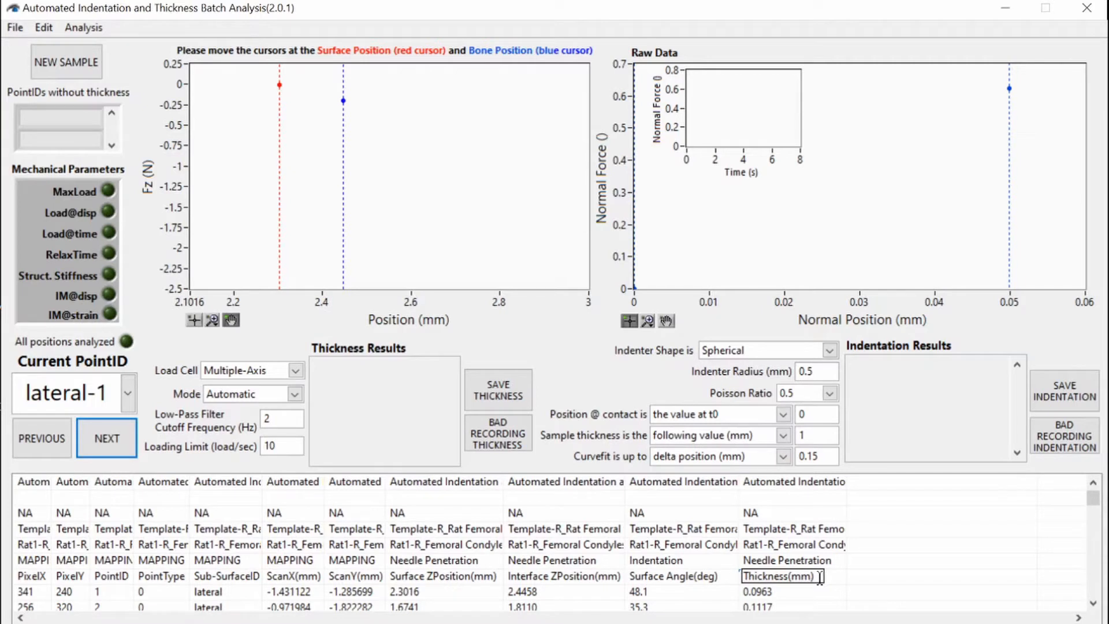
Step: Import both the Rat1-R_Femoral Condyles indentation and needle penetration text files, and set the current point to lateral-6
click(16, 28)
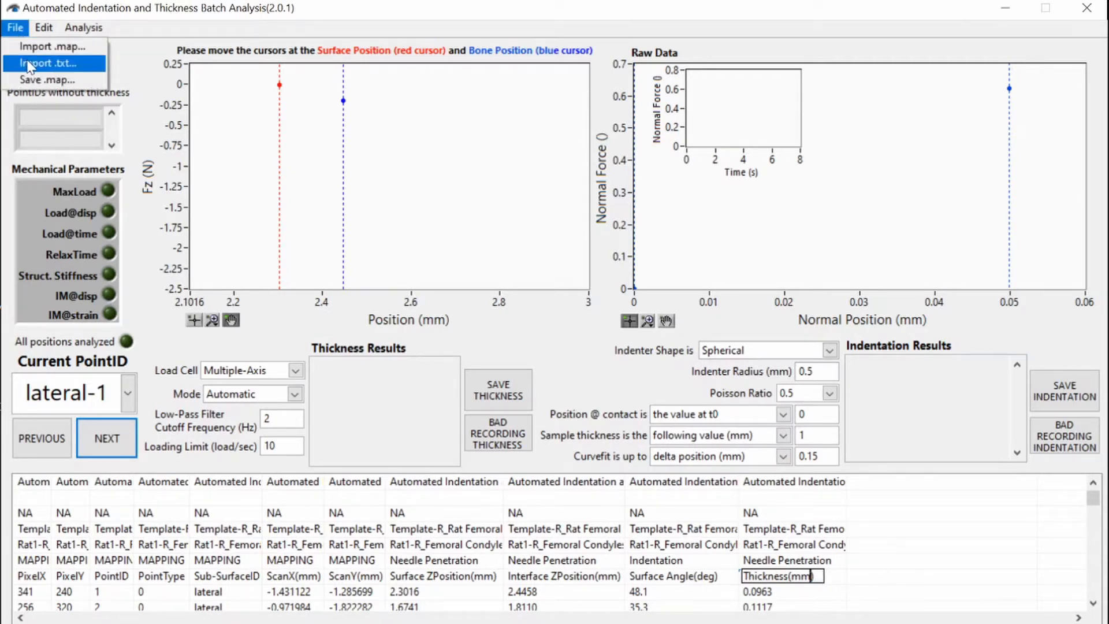
click(29, 64)
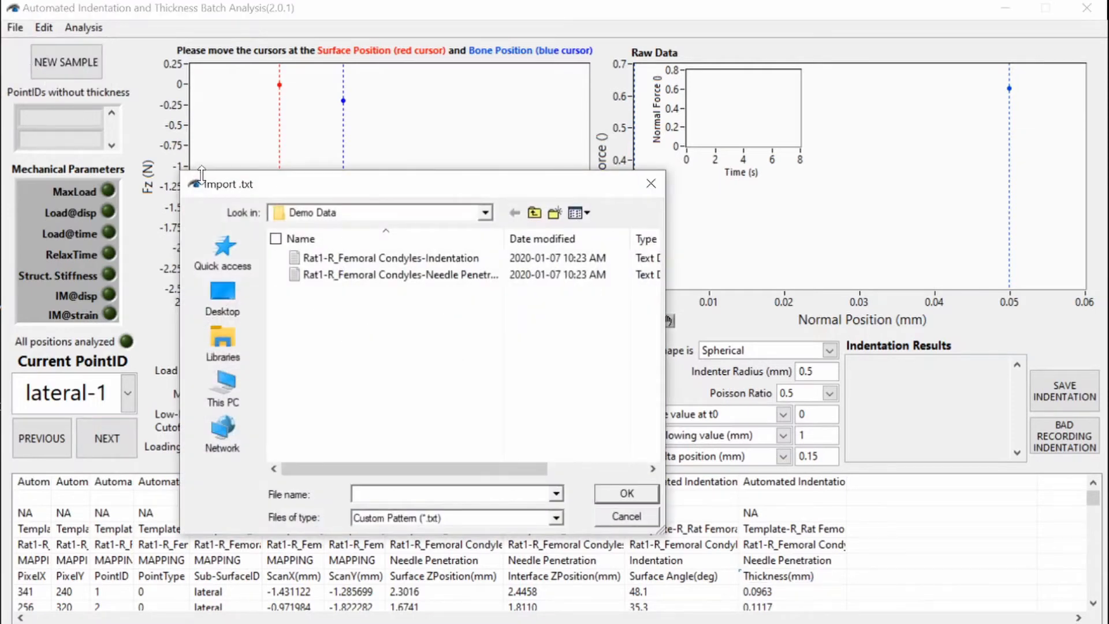
click(323, 258)
shift+click(325, 274)
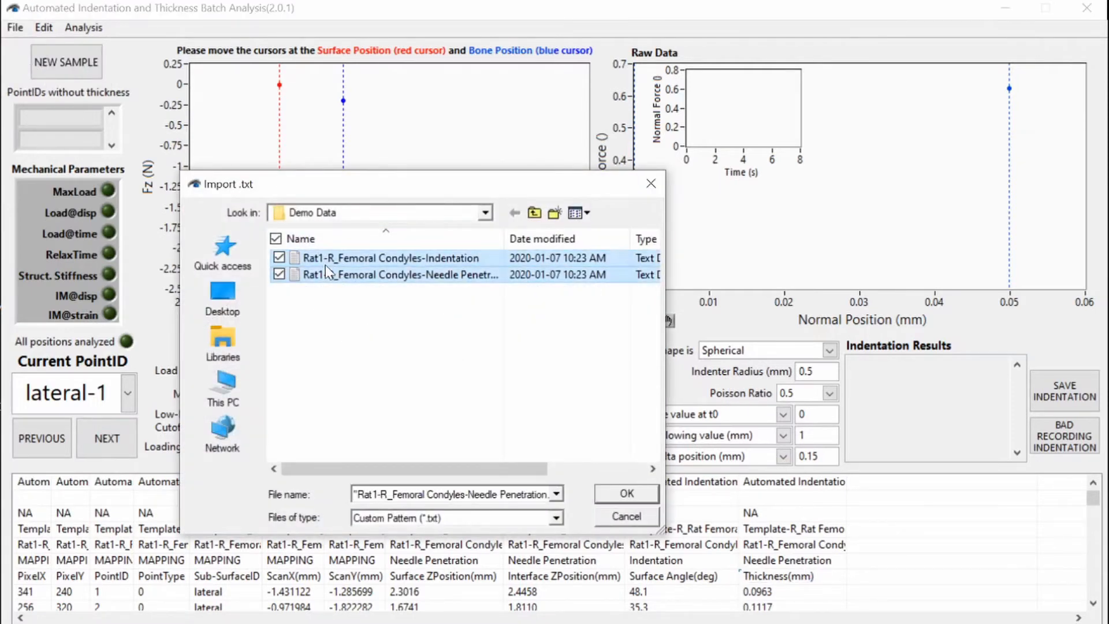
click(607, 494)
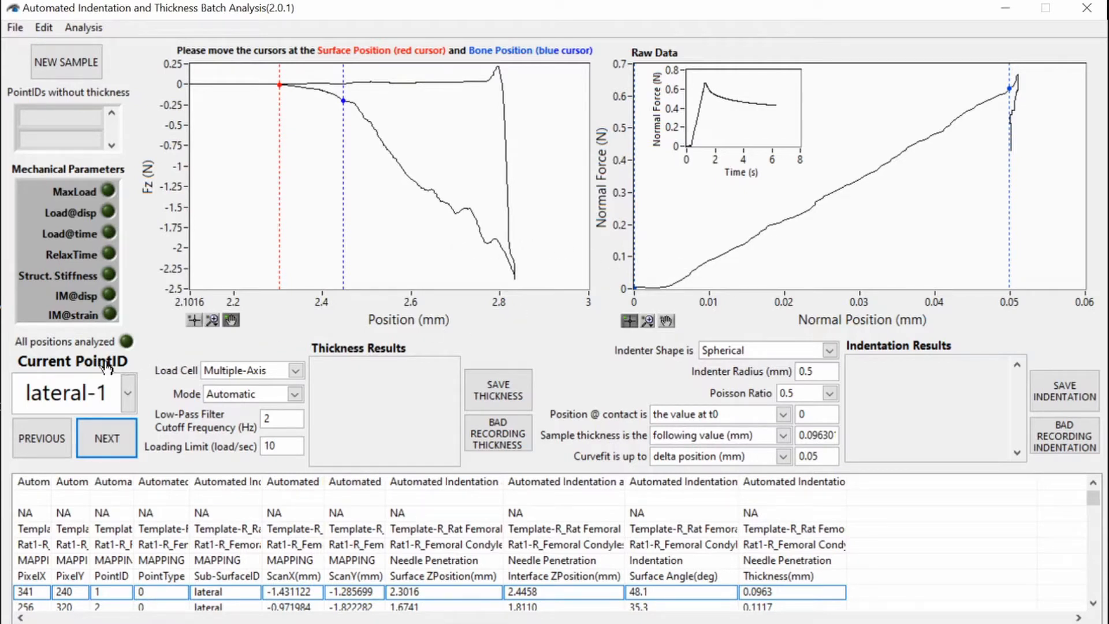
click(130, 395)
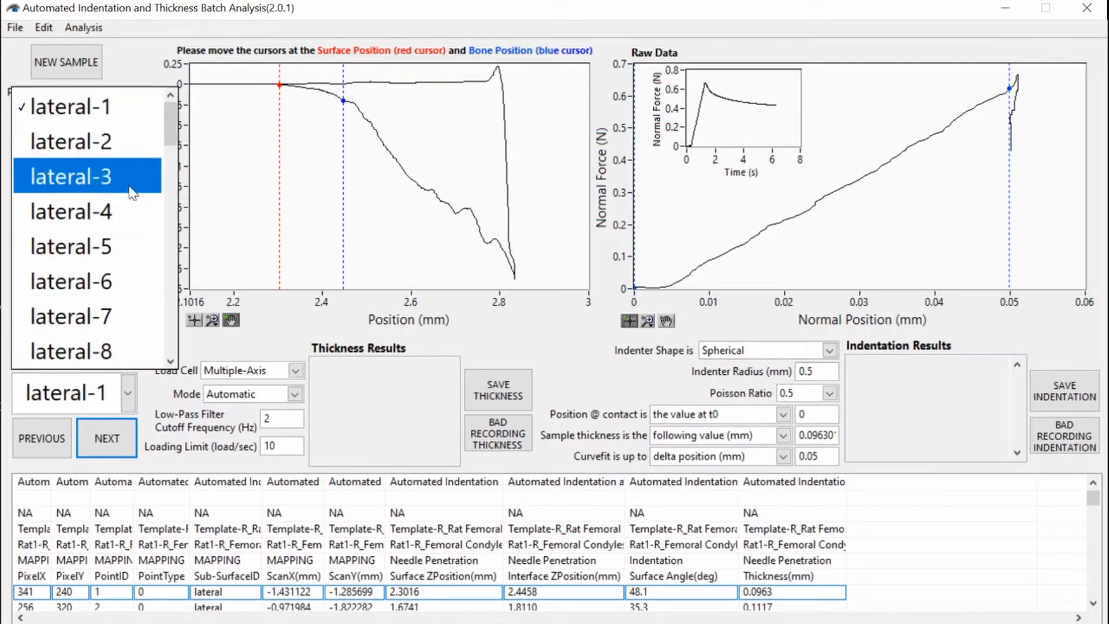
click(112, 280)
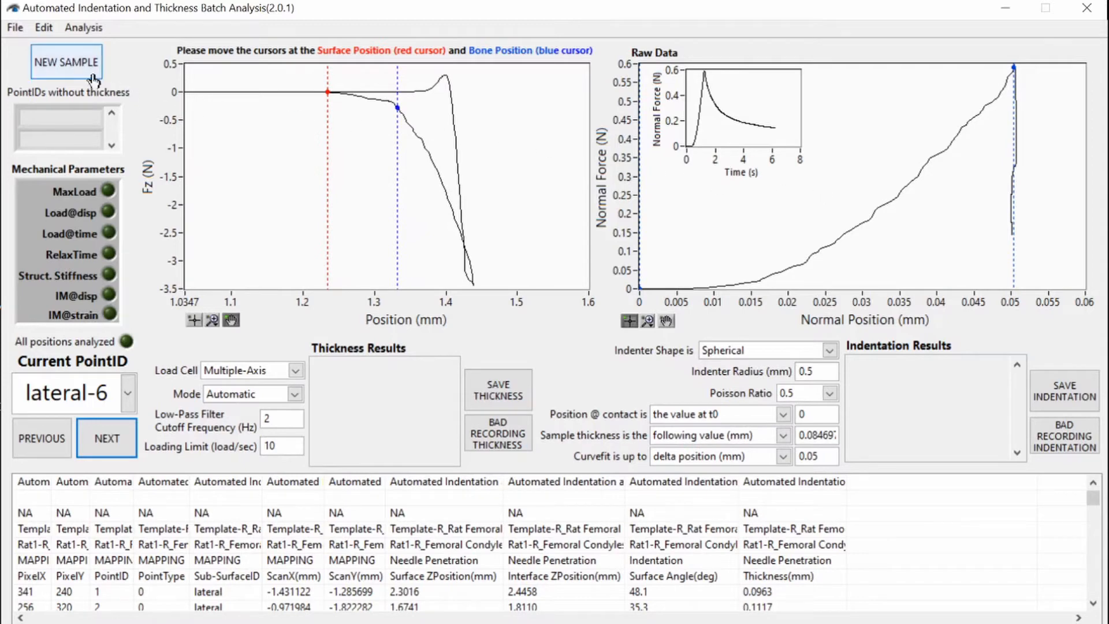
Step: Clear the session for a new sample and load Rat1-R_Femoral Condyles.map again
click(66, 62)
click(15, 27)
click(18, 45)
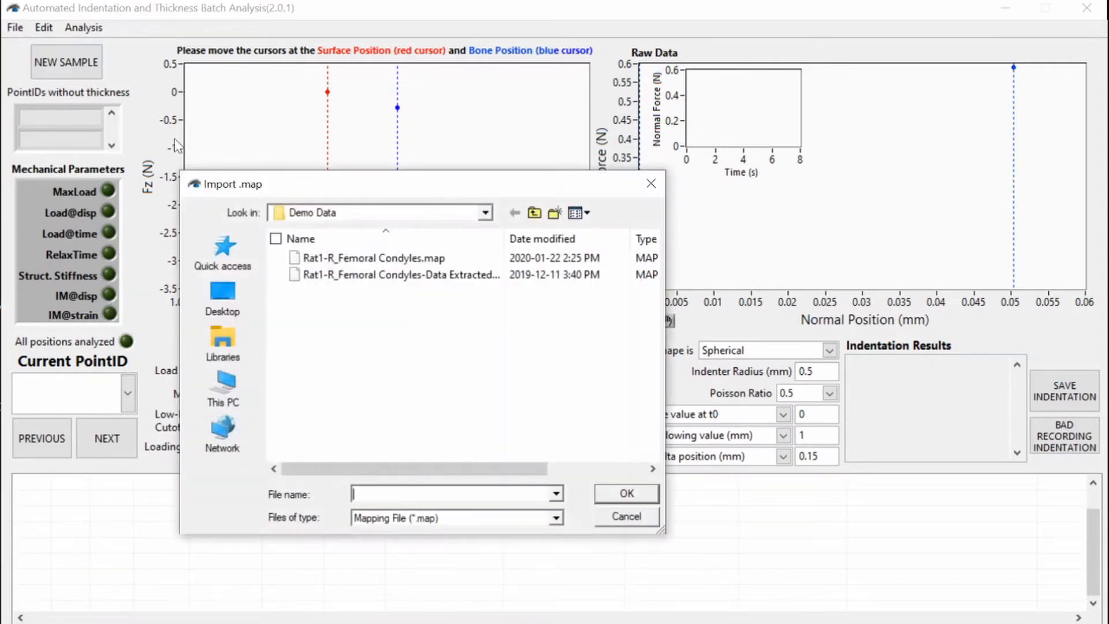
click(357, 261)
click(626, 493)
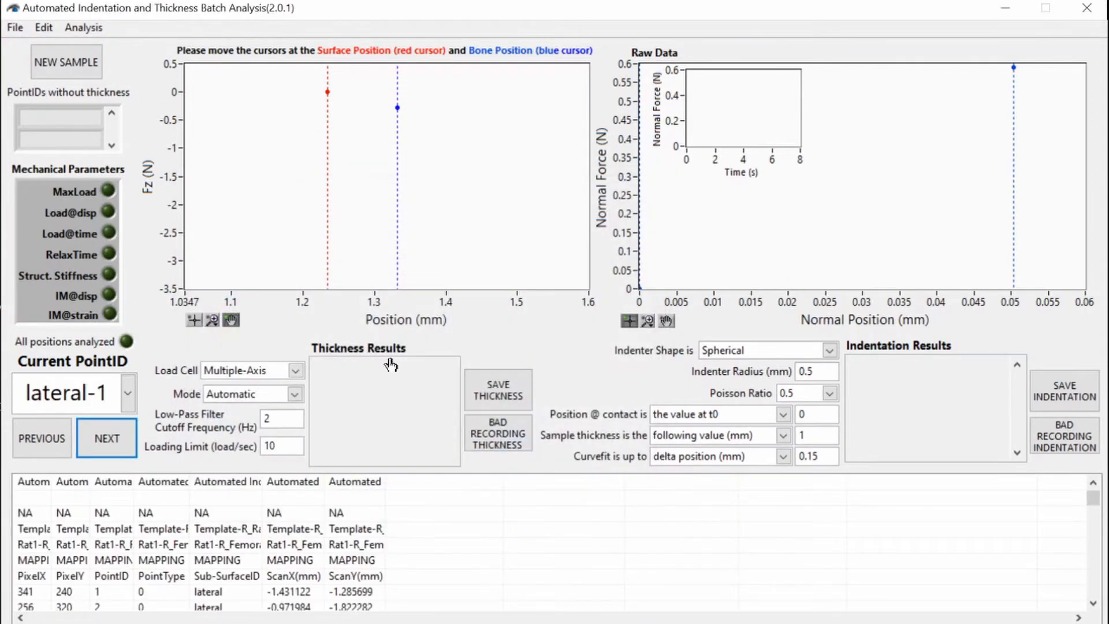
Step: Import only the Rat1-R_Femoral Condyles-Indentation text file and look through the list of points without thickness
click(15, 28)
click(47, 62)
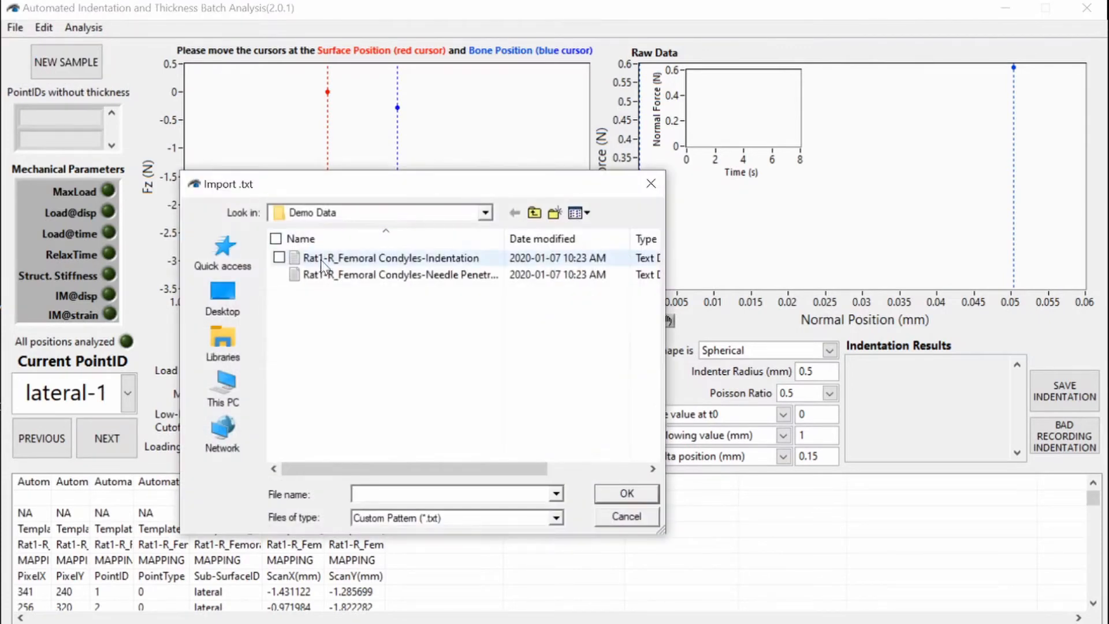
click(335, 263)
click(607, 494)
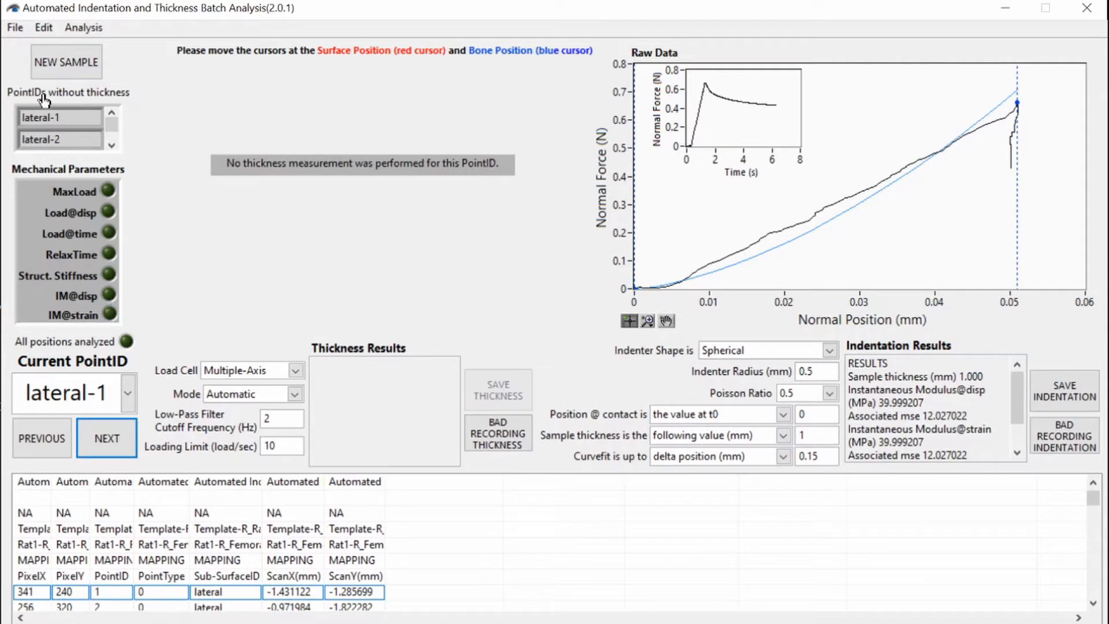
drag(113, 127, 119, 157)
drag(114, 142, 112, 124)
Step: Start a new sample and reload the extracted-data mapping file together with both the indentation and needle penetration text files
click(35, 48)
click(642, 492)
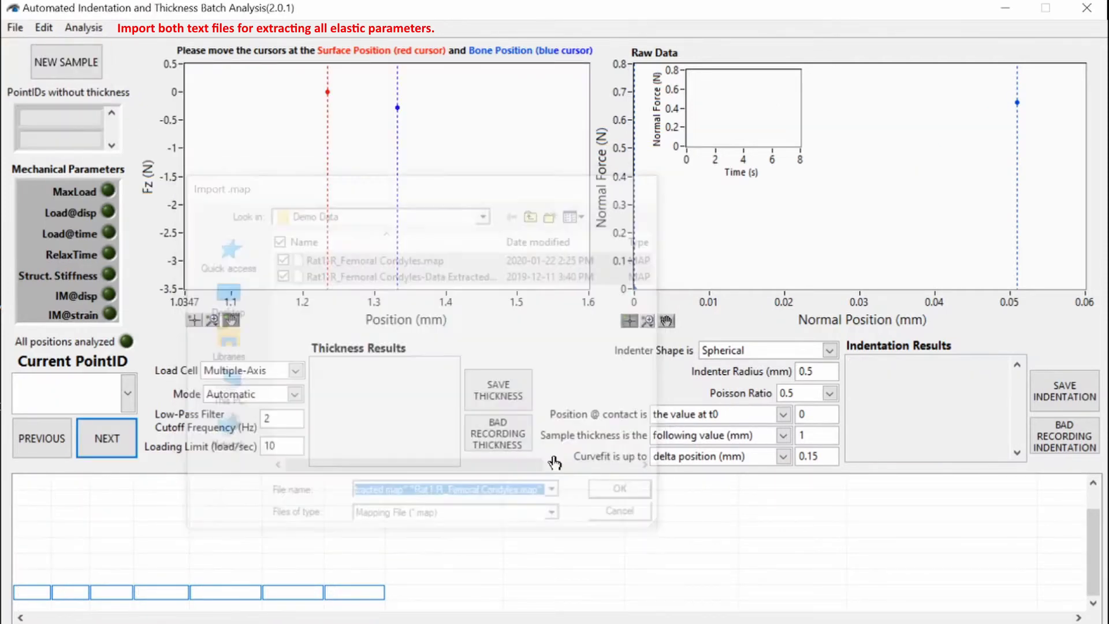
click(644, 492)
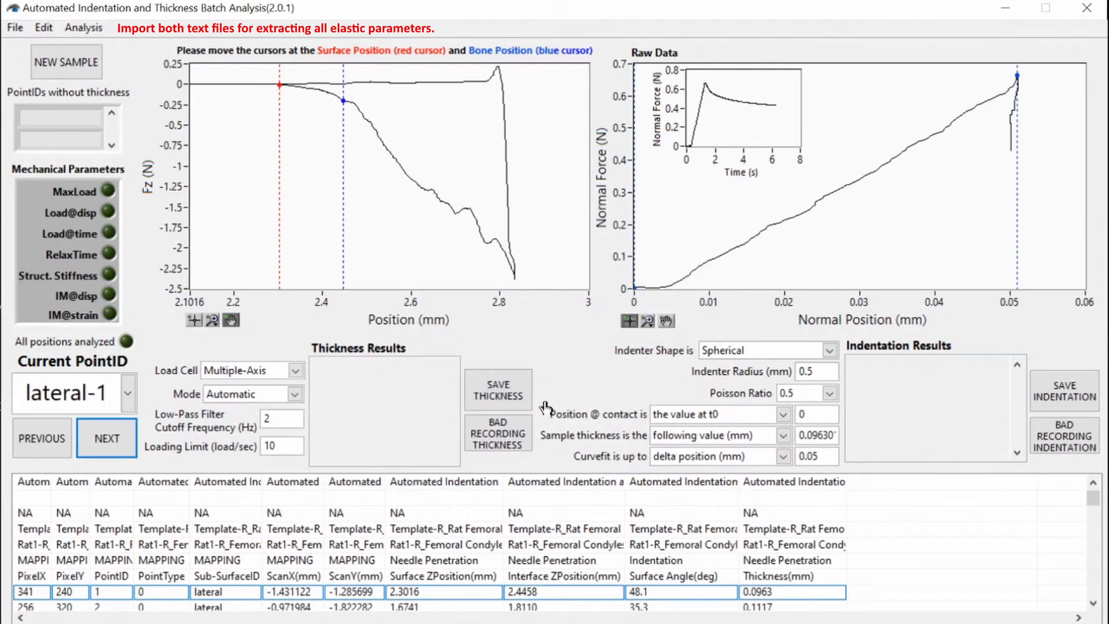
Step: Open the maximum percentage error setting and accept it at 35
click(52, 33)
click(57, 46)
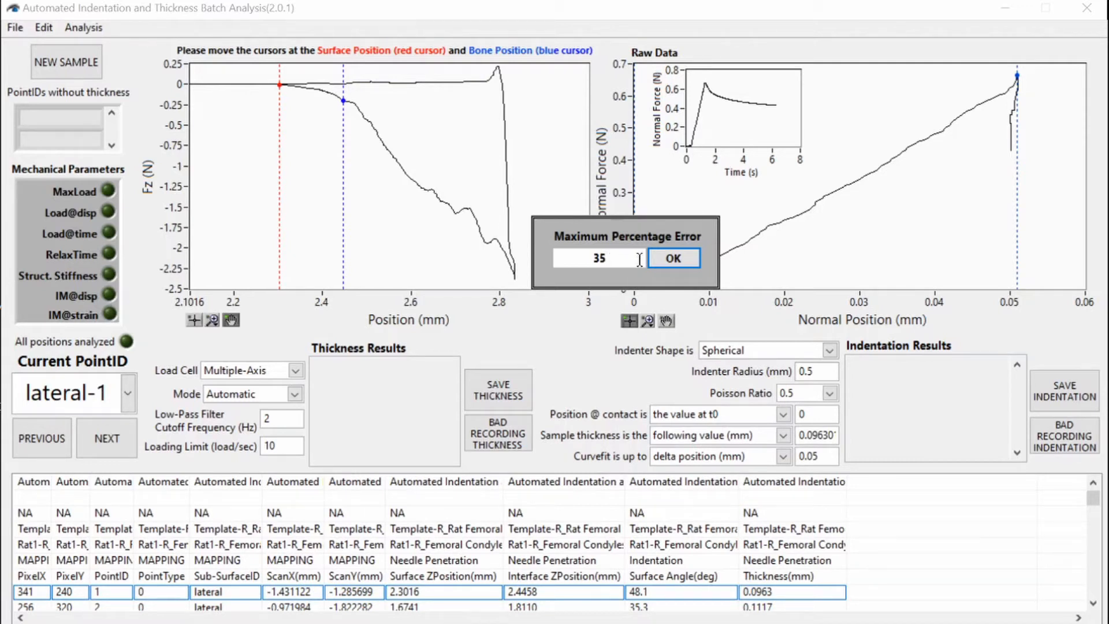
key(Return)
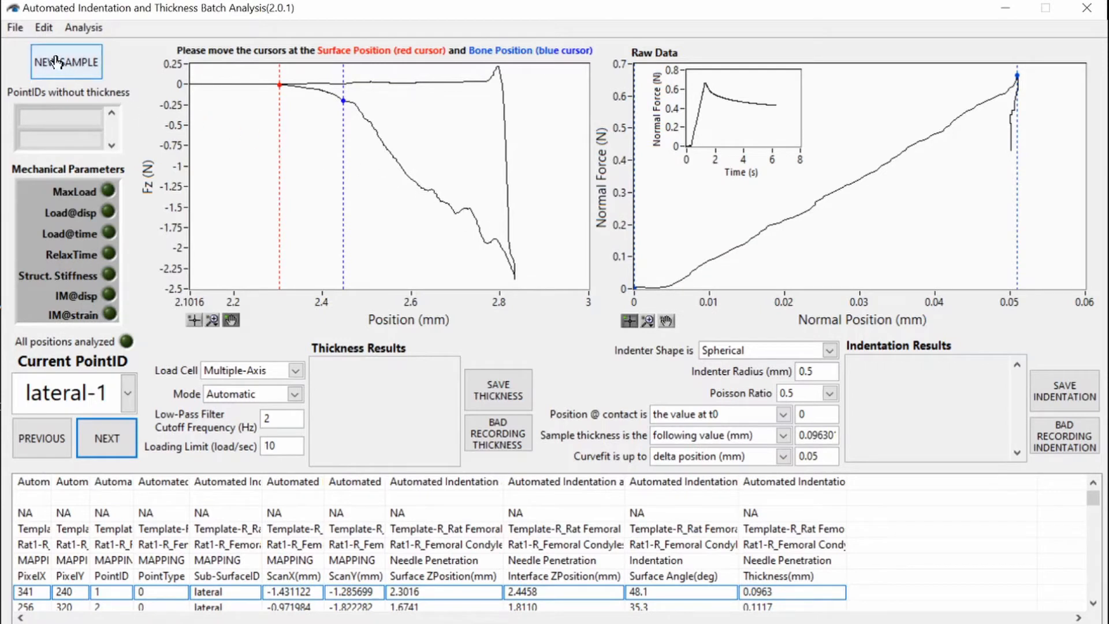
Step: Display the point coordinates on both the thickness and raw data graphs, and set the thickness graph to cursor mode
click(44, 28)
click(60, 63)
click(44, 27)
click(65, 86)
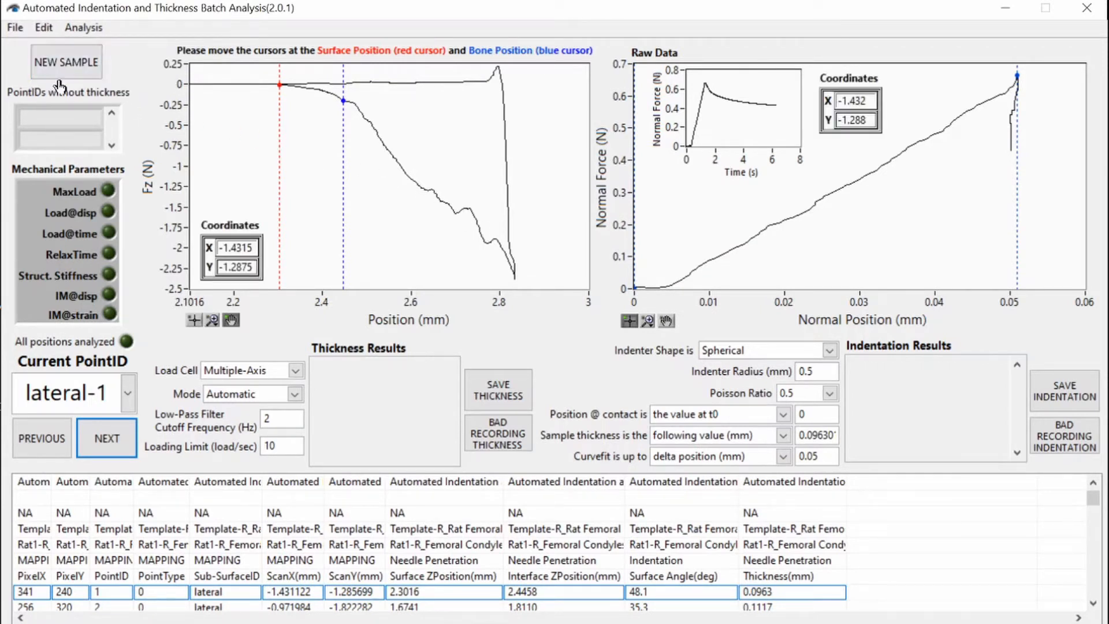
click(354, 128)
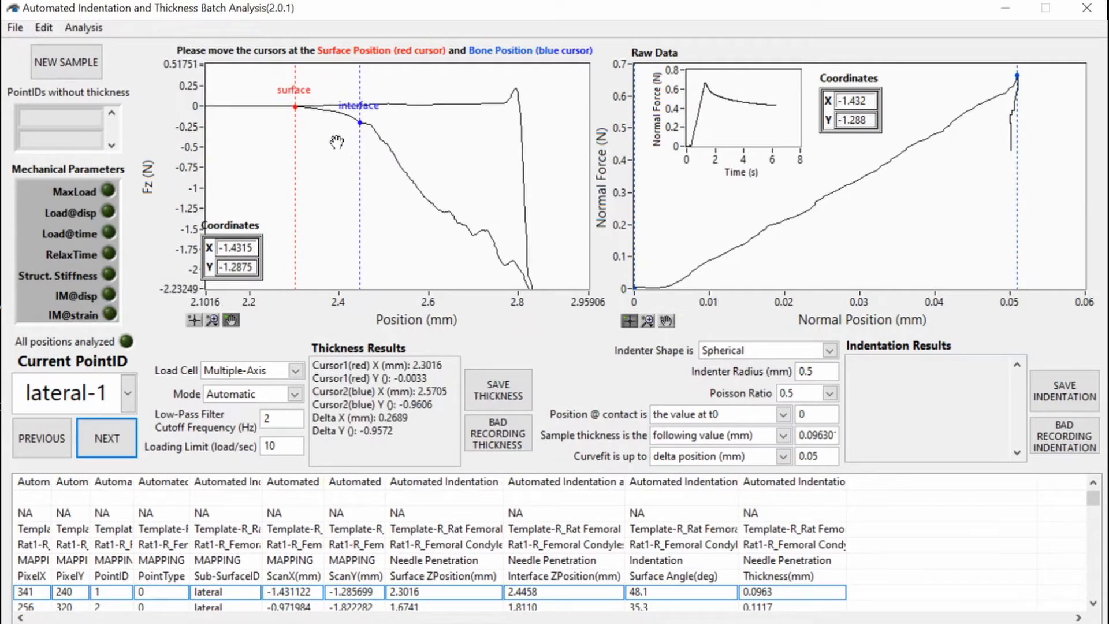
click(196, 320)
Step: Add Maximum Load (N) to the mechanical parameters to extract and check the header cells of its column in the results table
click(99, 32)
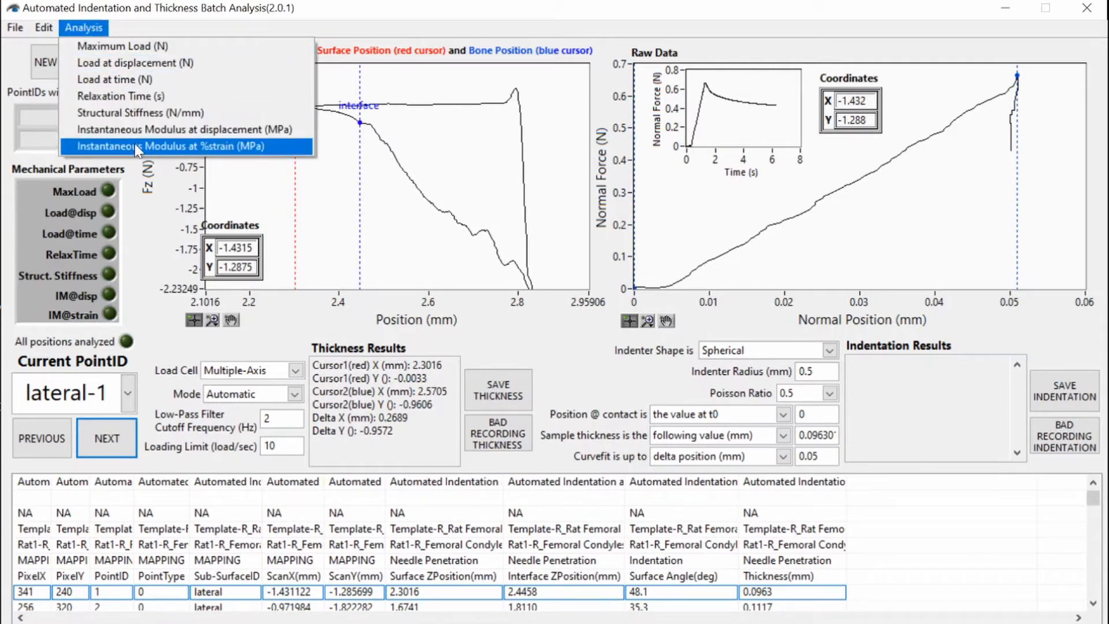
click(147, 49)
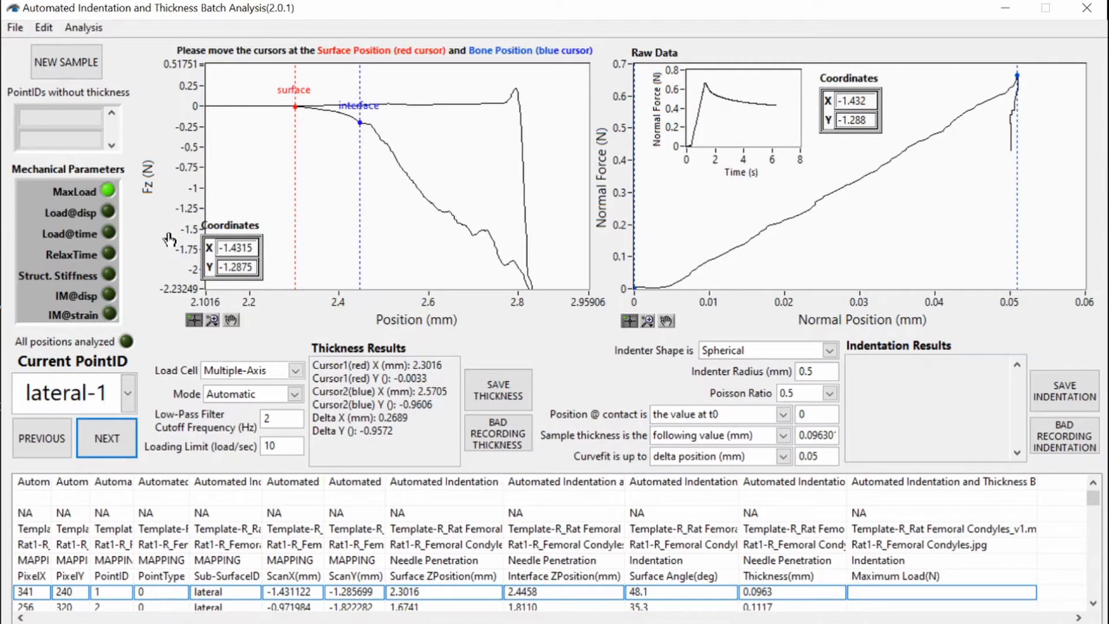
click(899, 575)
click(893, 560)
click(897, 544)
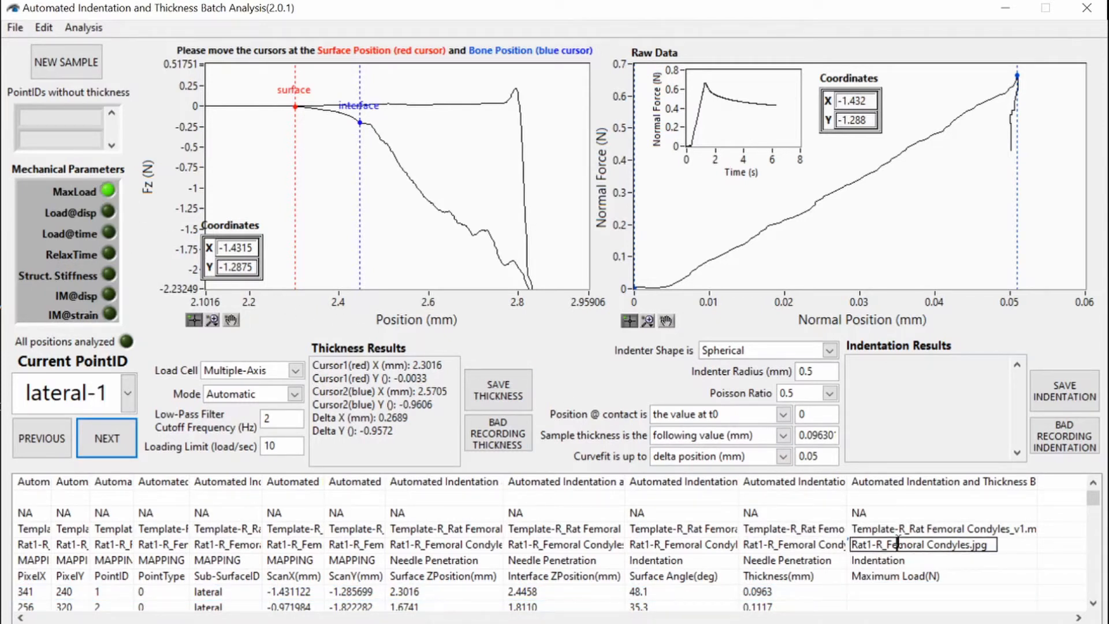
click(902, 575)
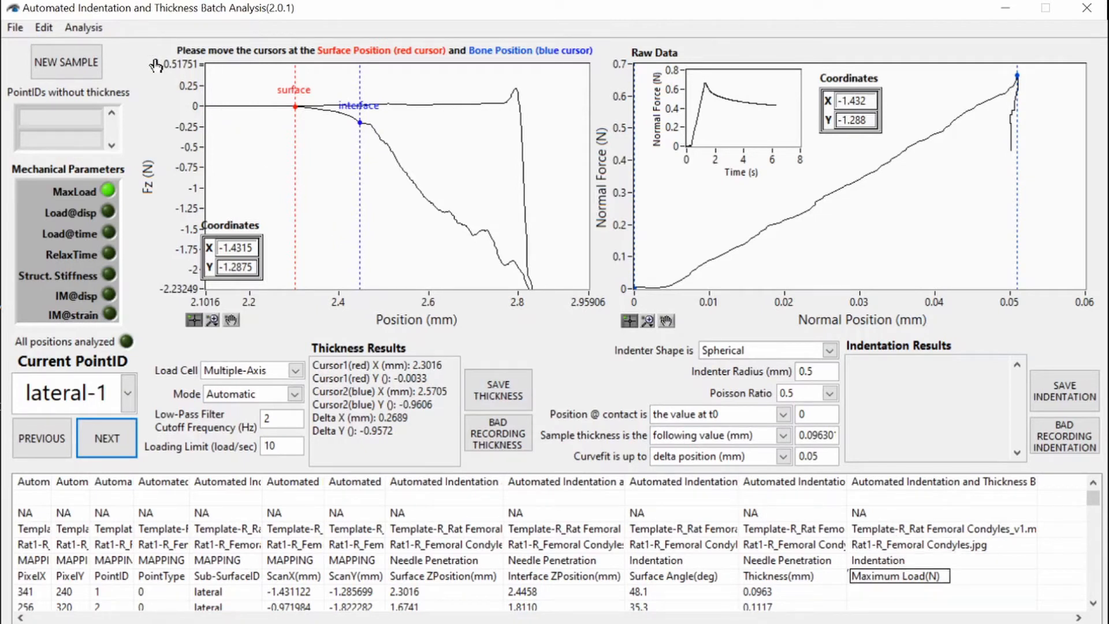
Step: Toggle the Maximum Load (N) analysis parameter again
click(92, 29)
click(97, 51)
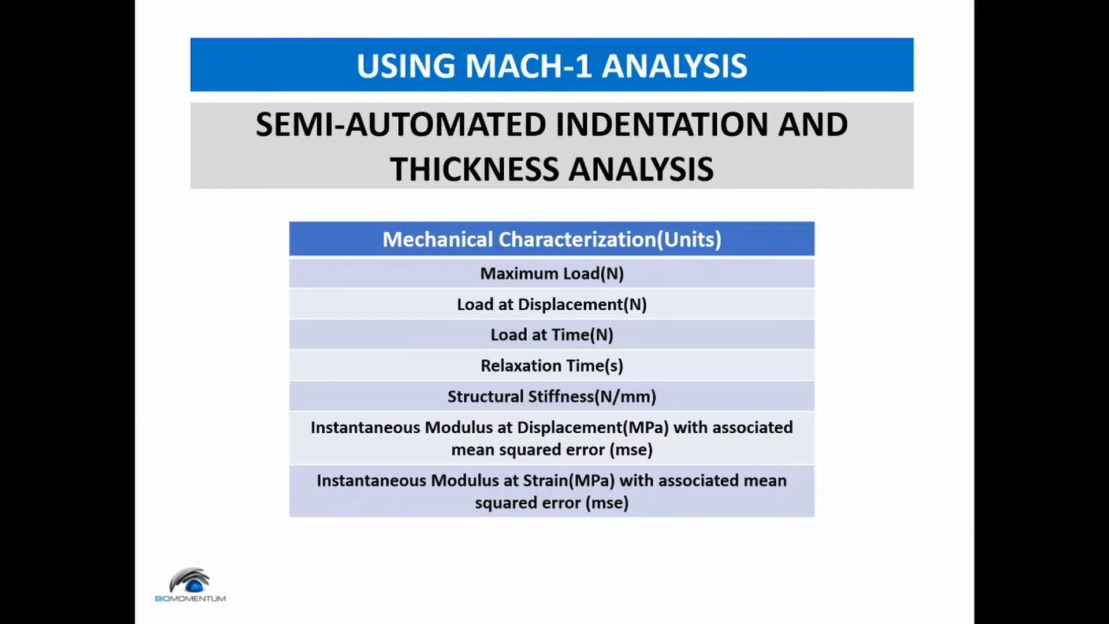
key(Right)
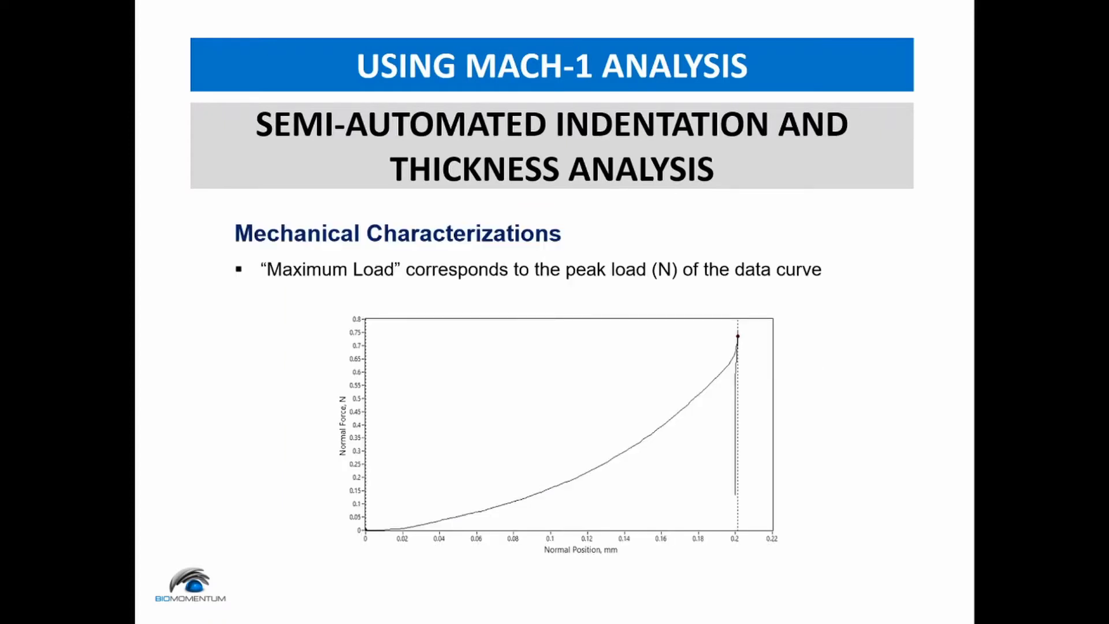
key(Right)
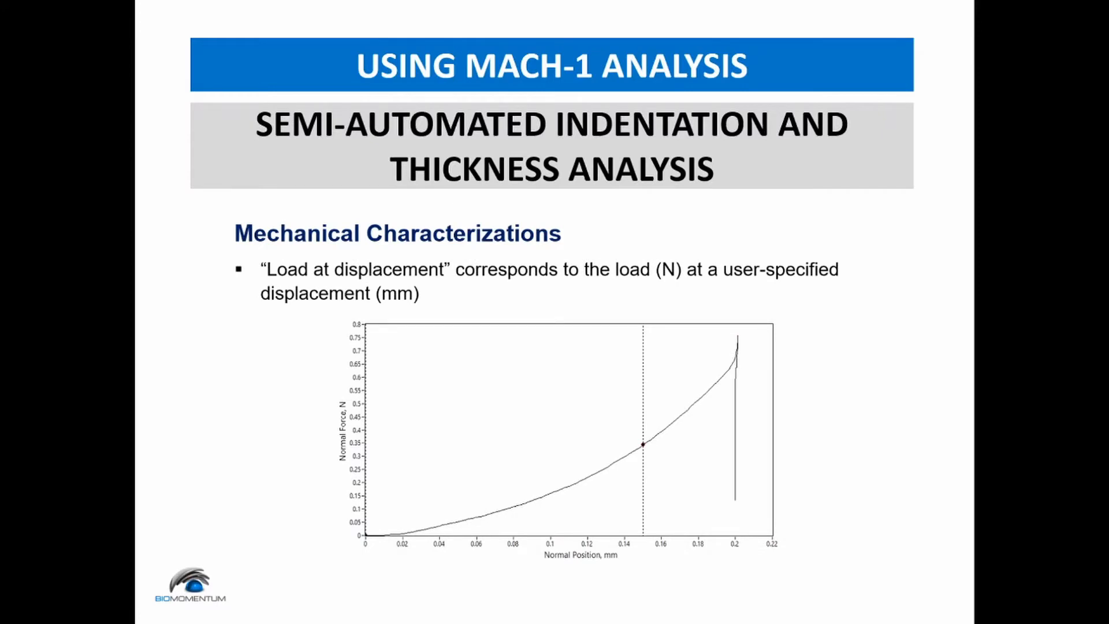
key(Right)
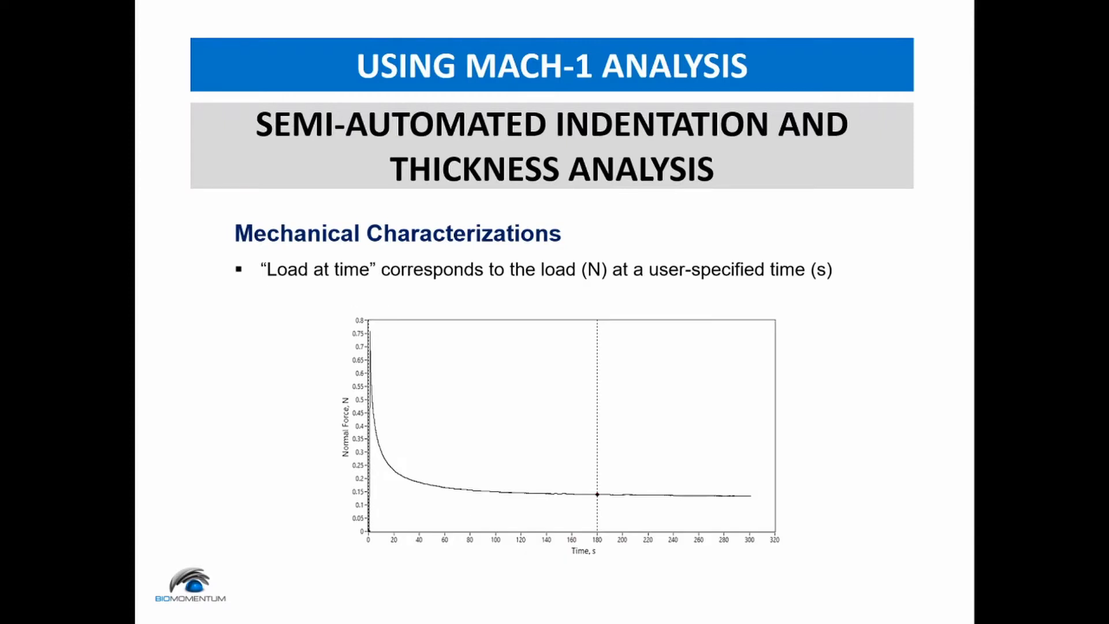